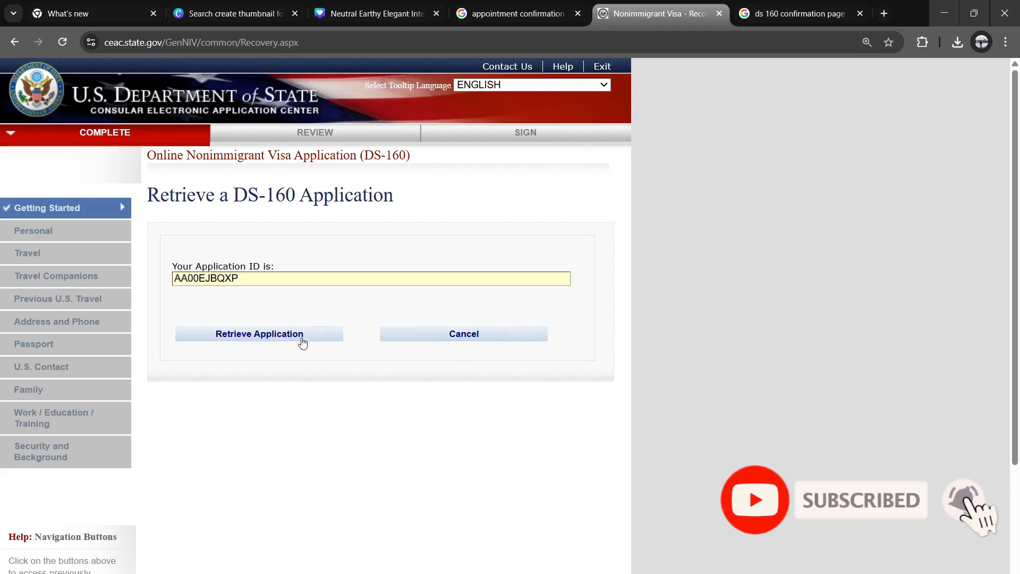
Step: Enter the surname's first five letters, the birth year and the city as security answers
click(256, 336)
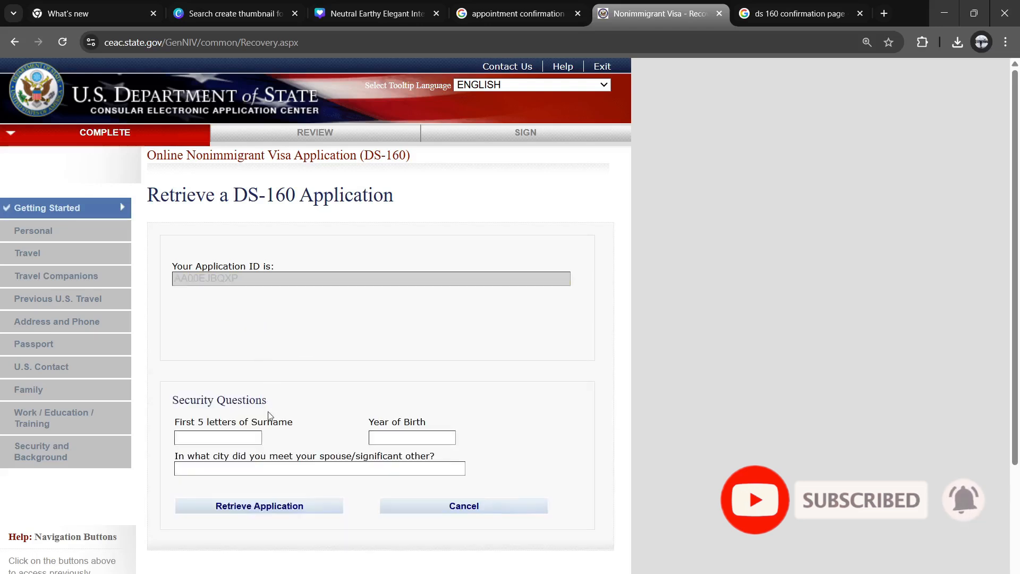
click(242, 442)
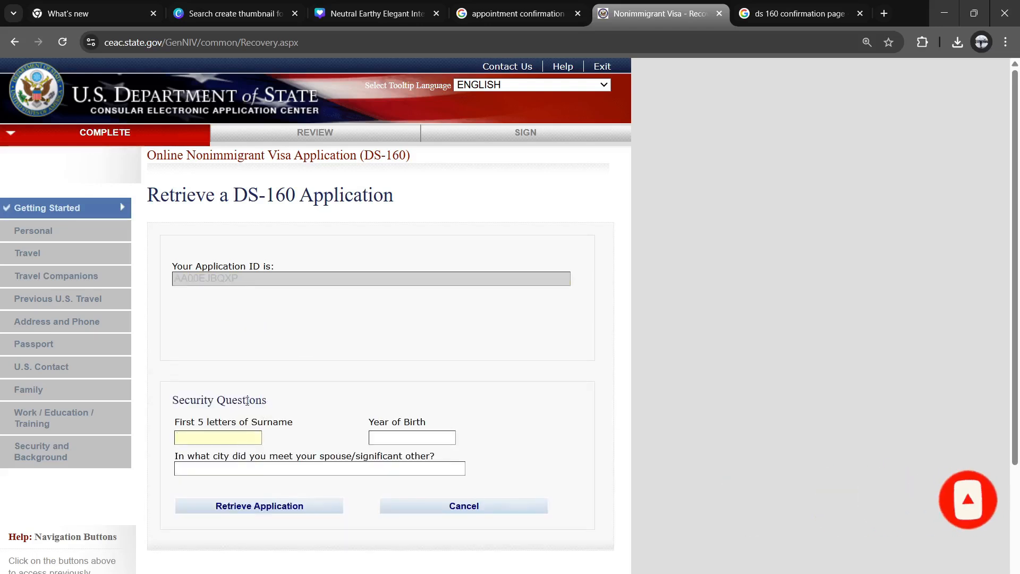
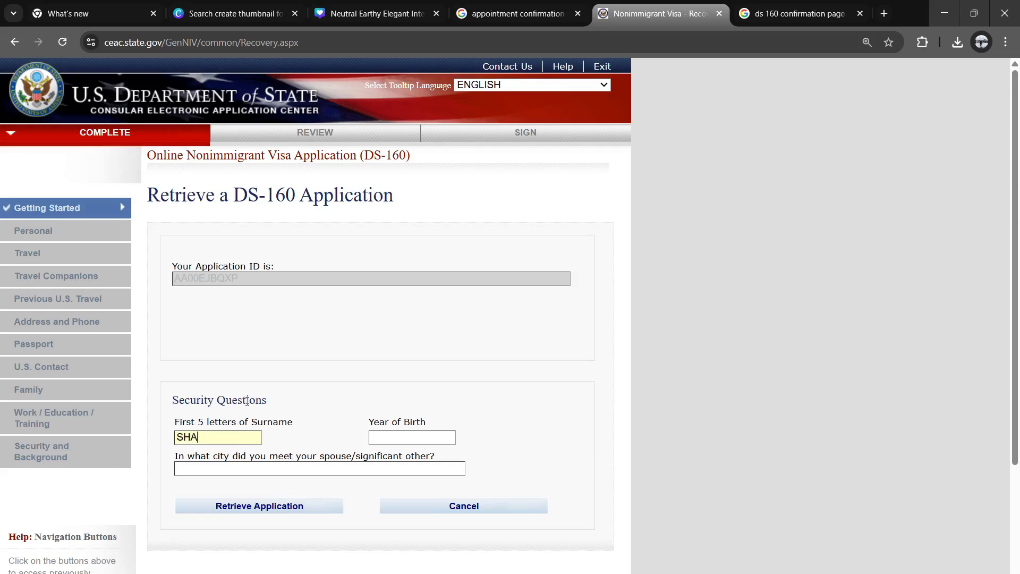
click(397, 436)
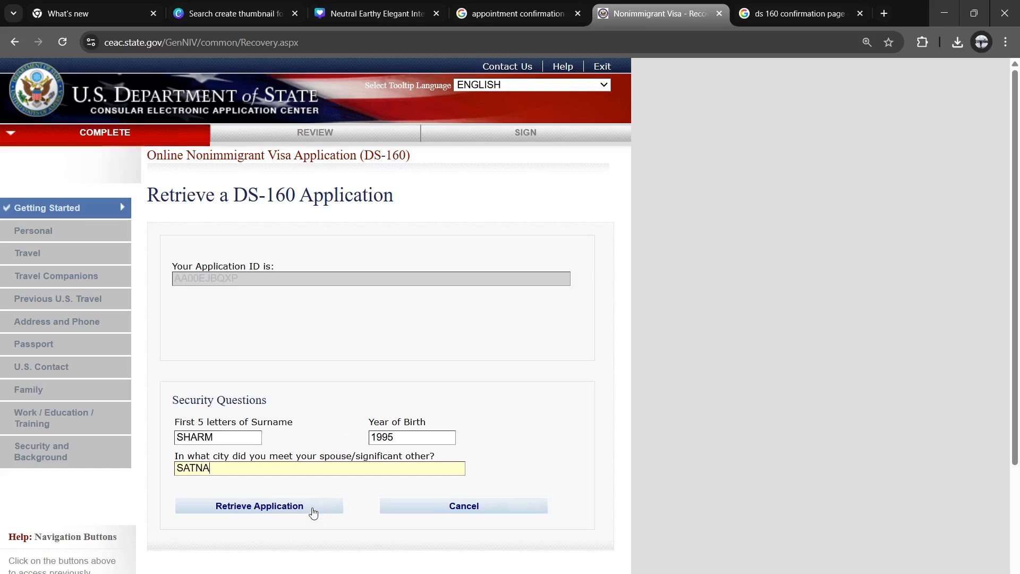
Step: Submit the retrieval, dismiss the restart notification, and continue with Create a New Application
click(313, 512)
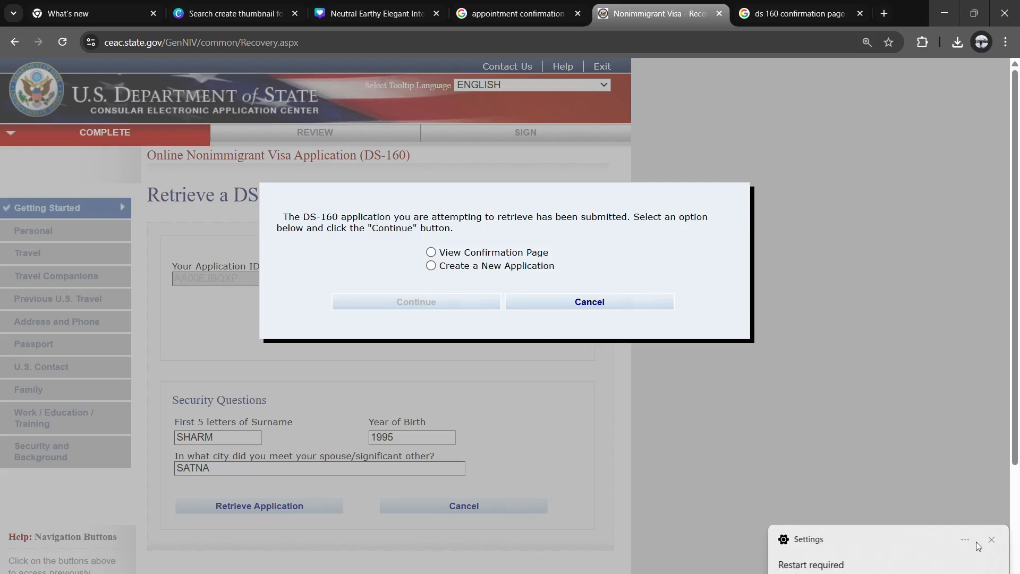
click(991, 539)
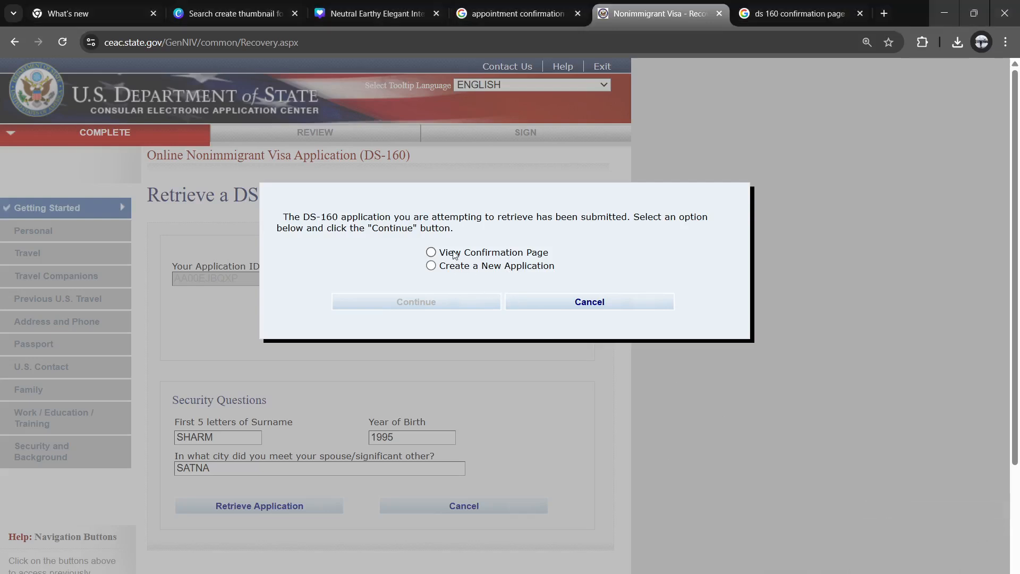
click(431, 265)
click(446, 303)
Step: Read through the Computer Fraud and Abuse Act notices and tick I AGREE
scroll(407, 324, down, 1)
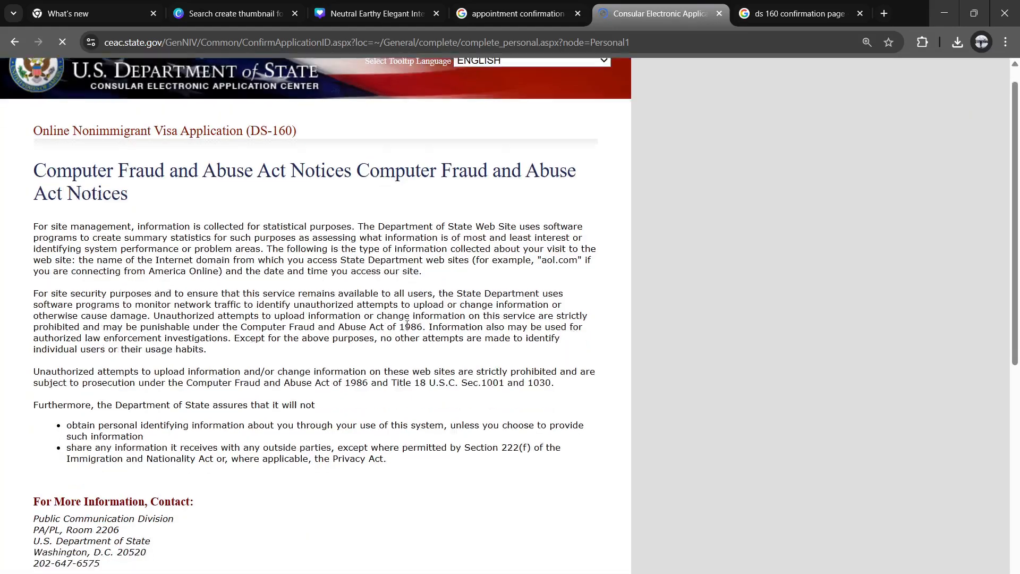
scroll(407, 324, down, 2)
scroll(407, 327, up, 3)
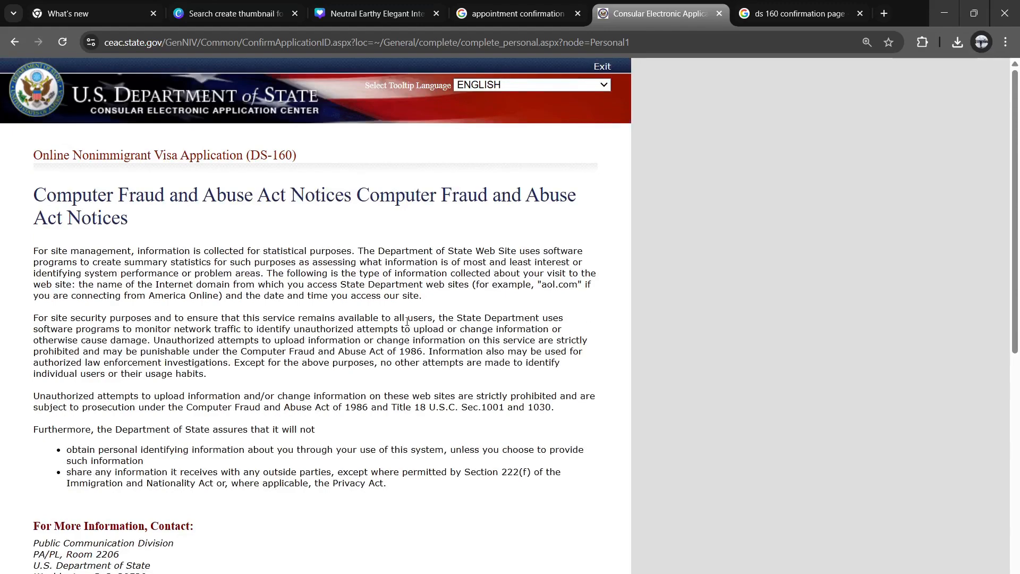
scroll(407, 321, down, 8)
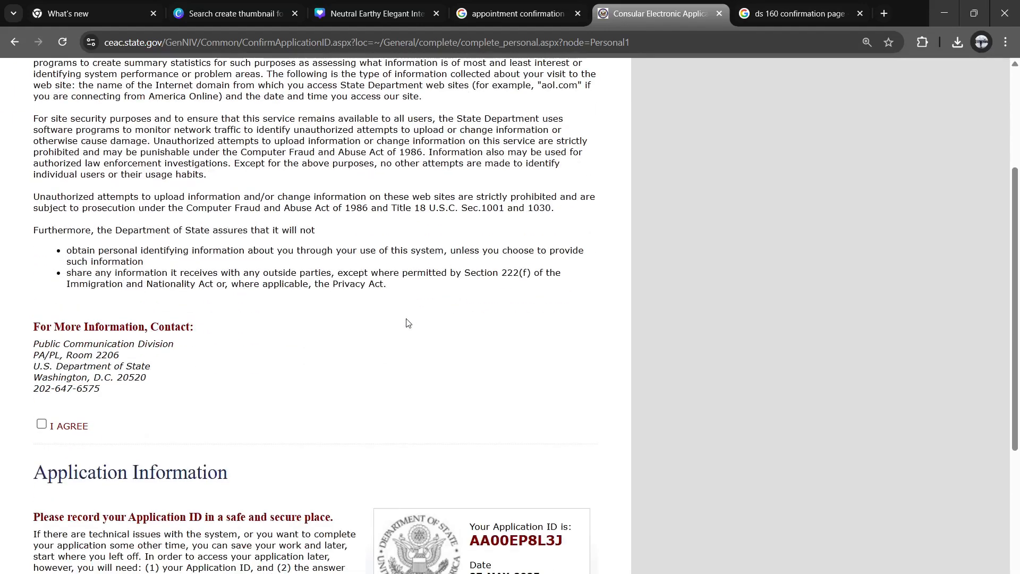
scroll(406, 322, down, 2)
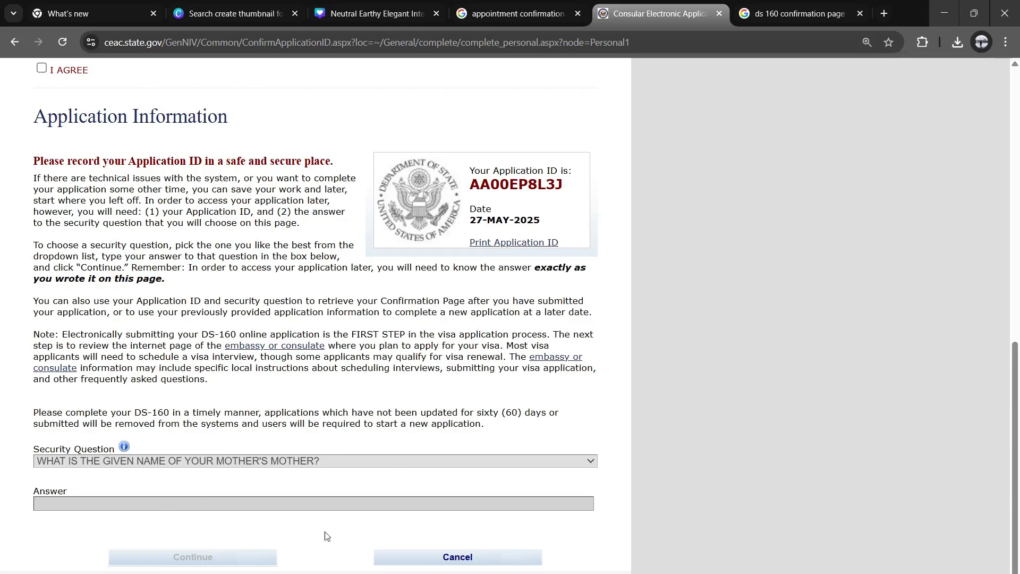
scroll(420, 485, up, 5)
click(41, 400)
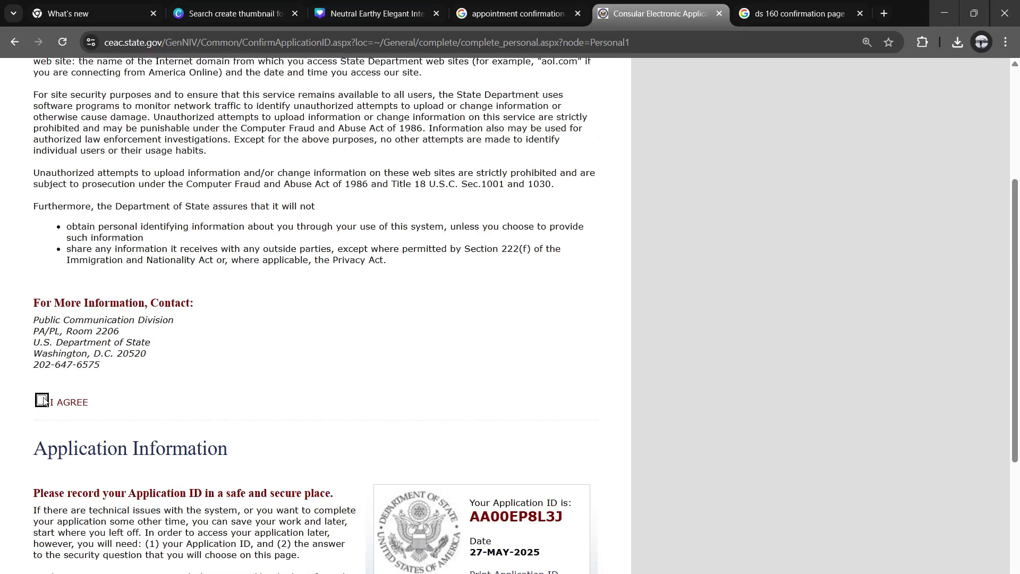
Step: Review the new Application ID dated 27-MAY-2025 and the security question area
scroll(367, 452, down, 2)
scroll(388, 473, down, 5)
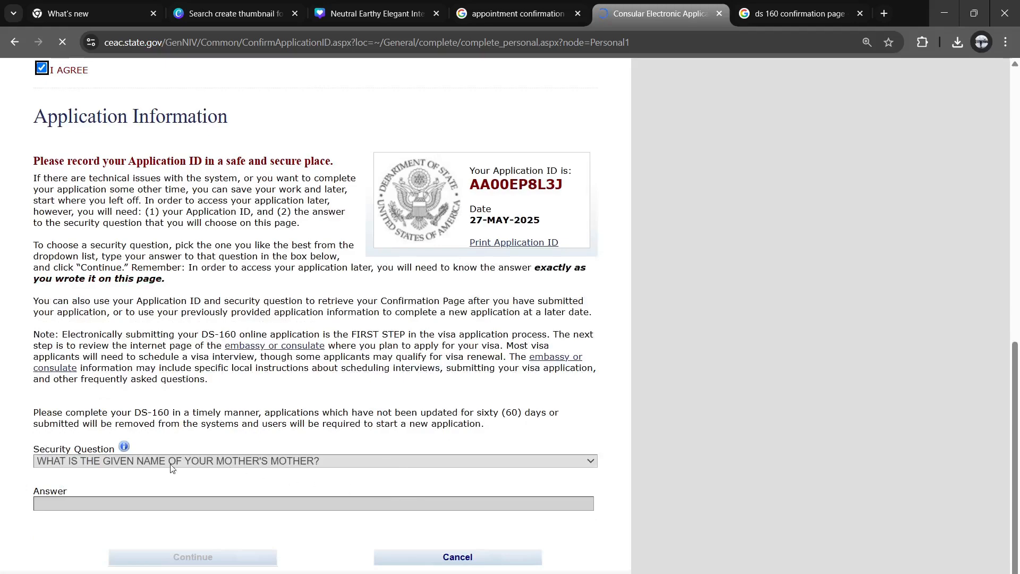
scroll(404, 298, up, 8)
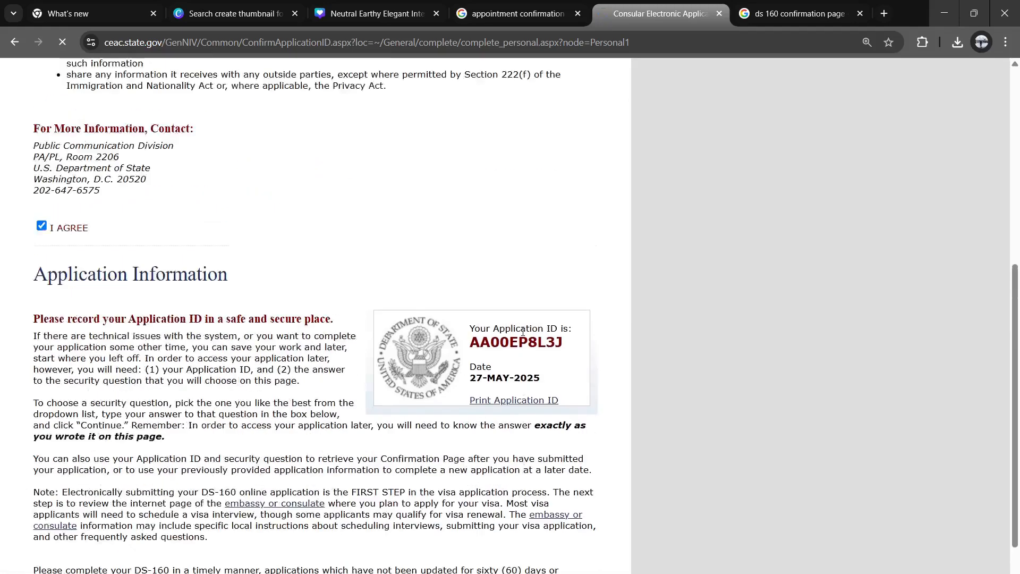
scroll(394, 298, up, 2)
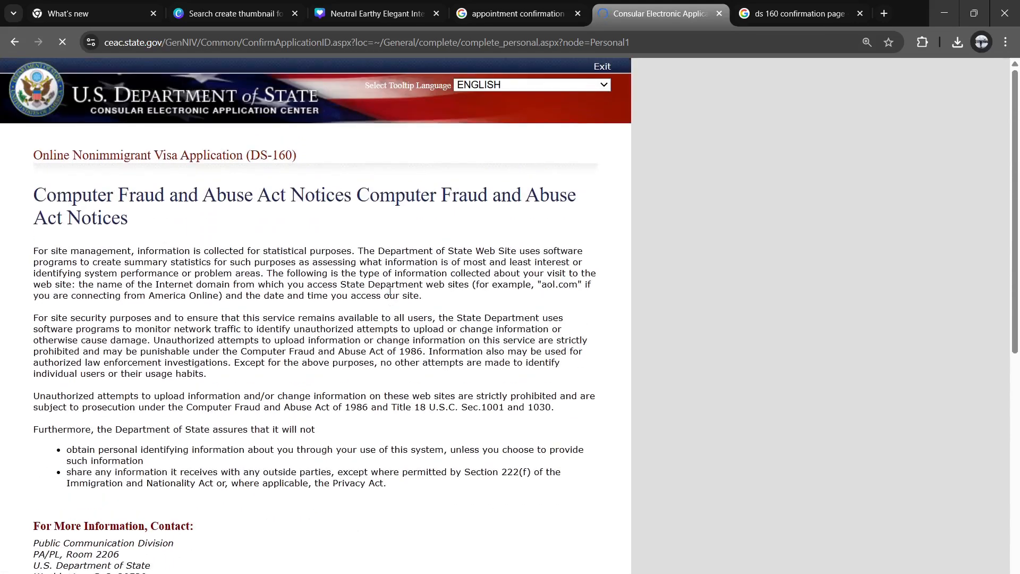
scroll(389, 281, down, 10)
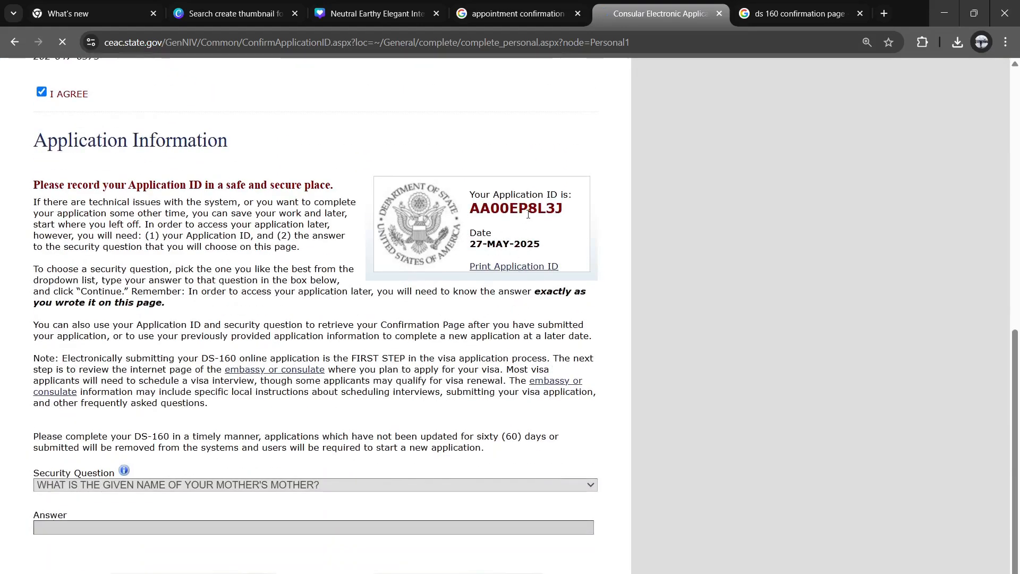
scroll(192, 318, down, 1)
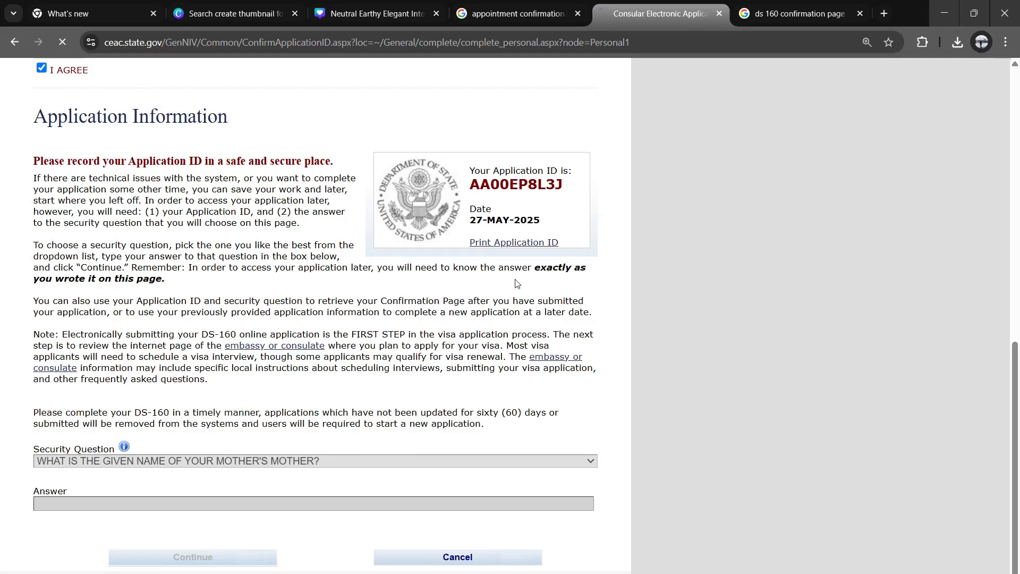
scroll(516, 283, up, 1)
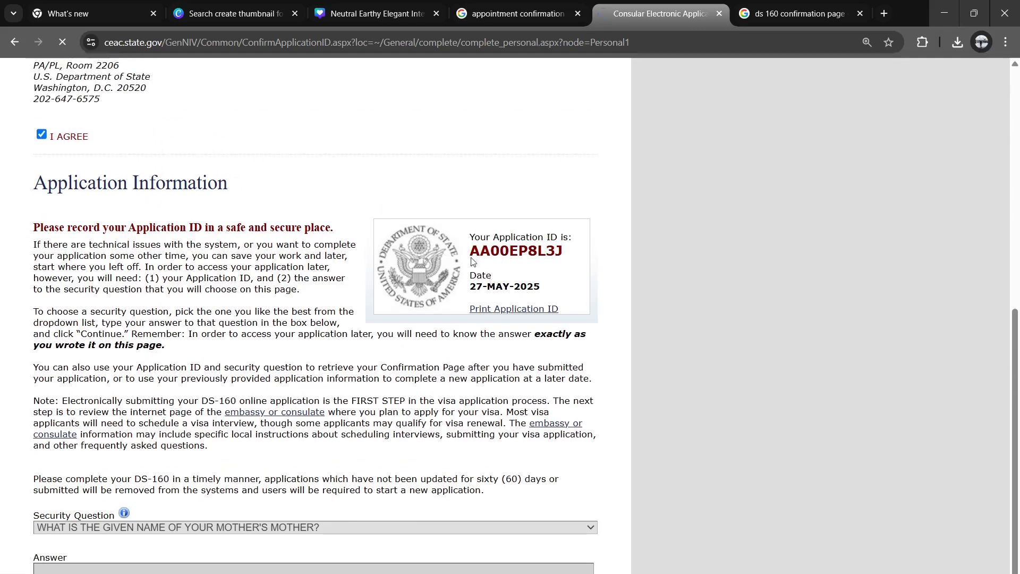
Step: Copy the new Application ID into a fresh Notepad tab, then minimize Notepad
drag(470, 251, 569, 249)
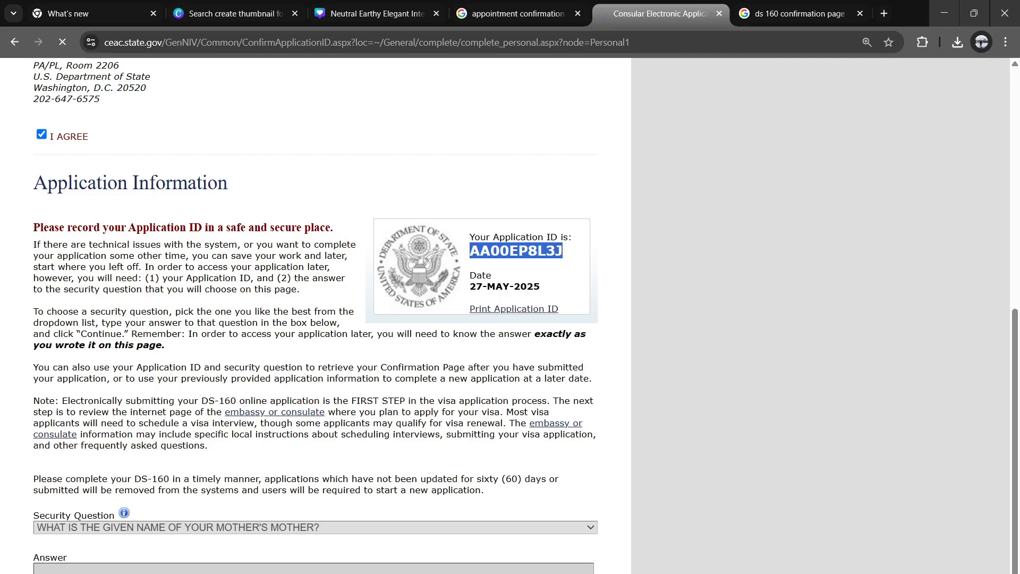
key(super)
text(not)
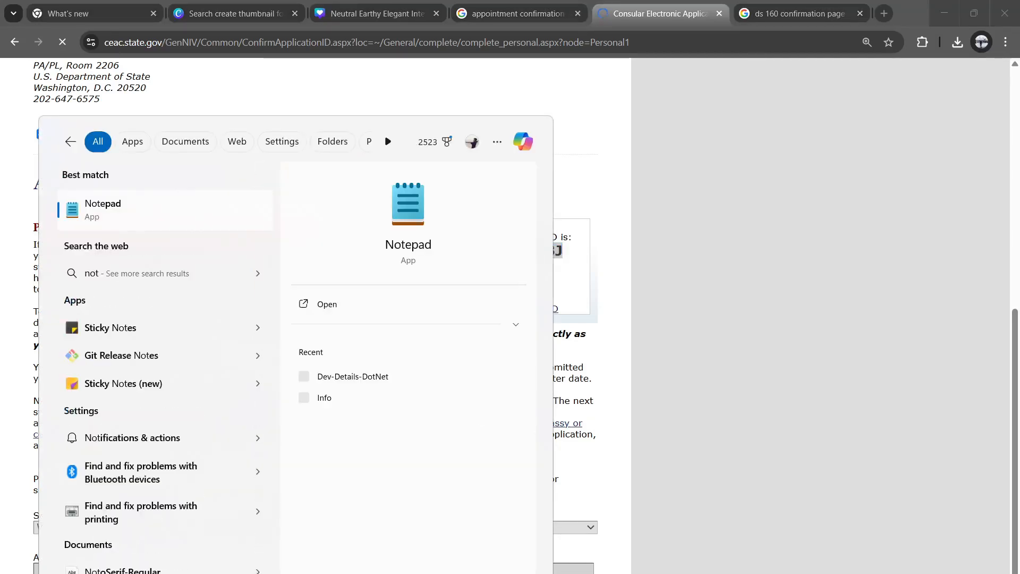
text(e)
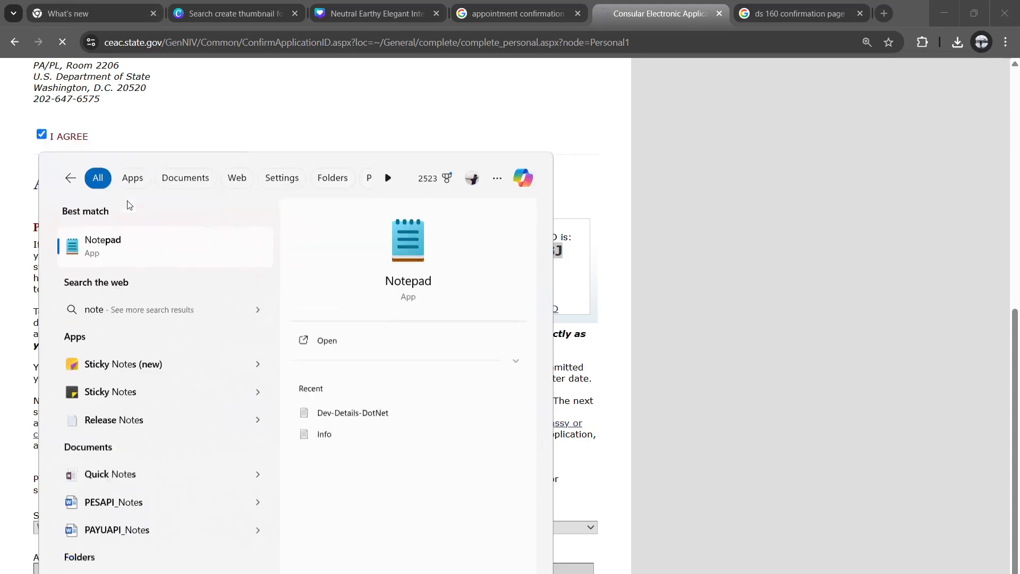
key(Return)
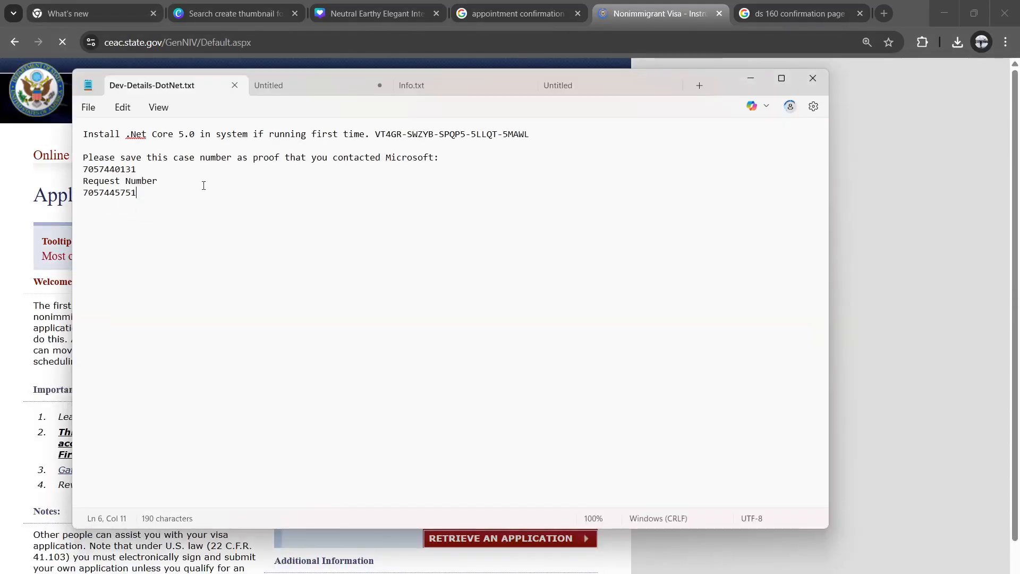
click(347, 92)
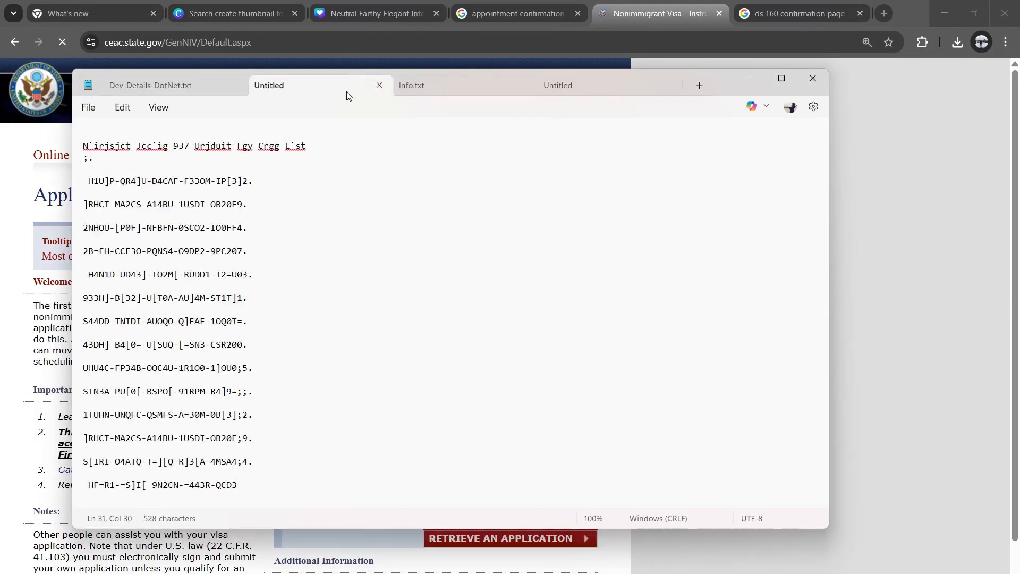
click(700, 85)
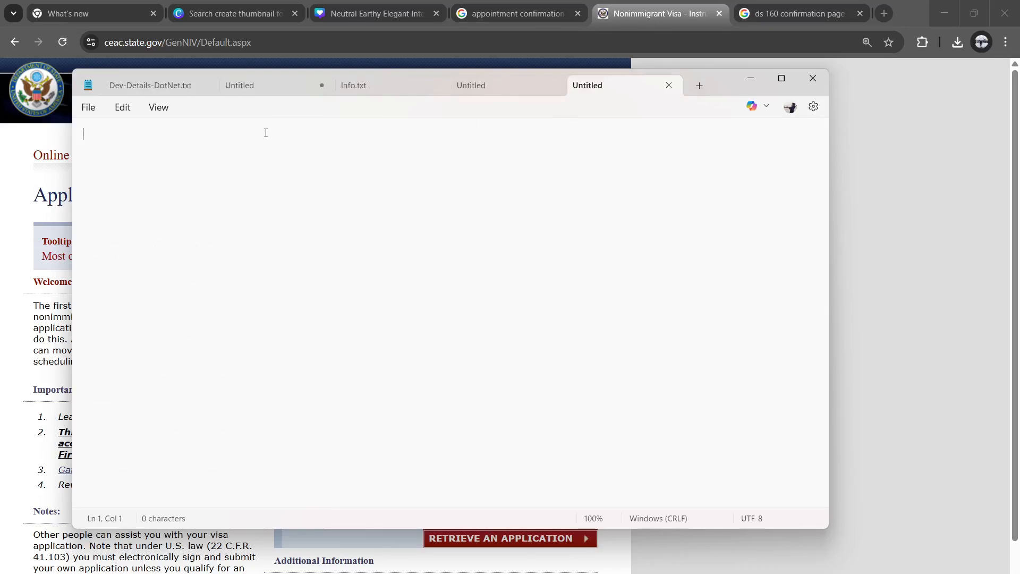
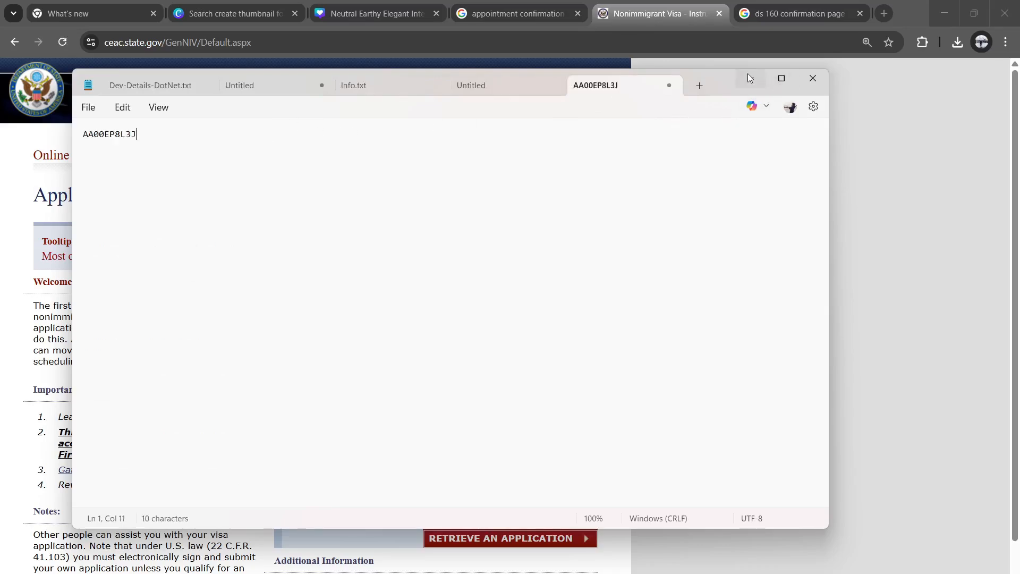
click(749, 78)
scroll(452, 327, down, 2)
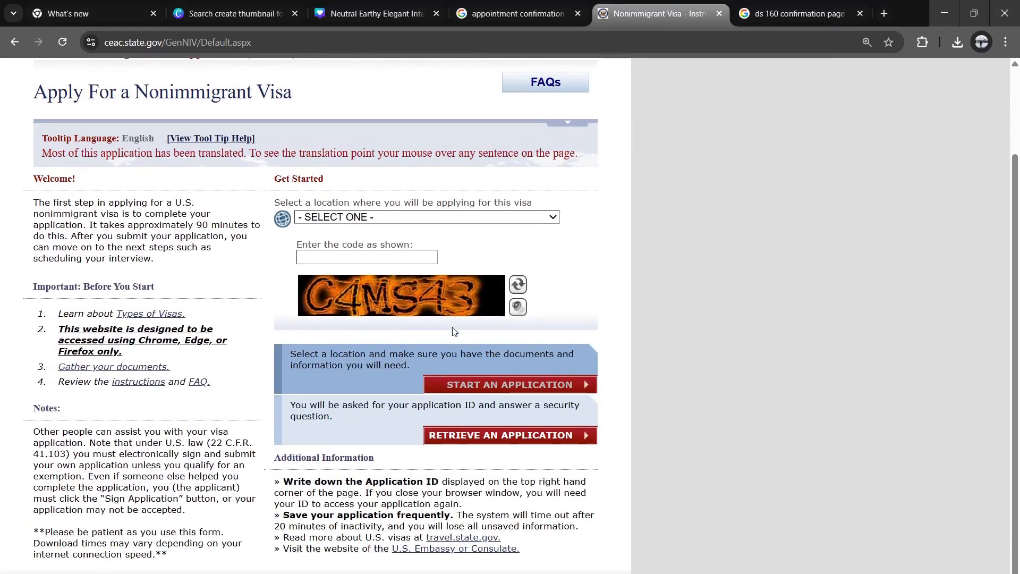
scroll(601, 149, up, 2)
Step: Switch among the browser tabs back to the DS-160 visa application page
click(799, 14)
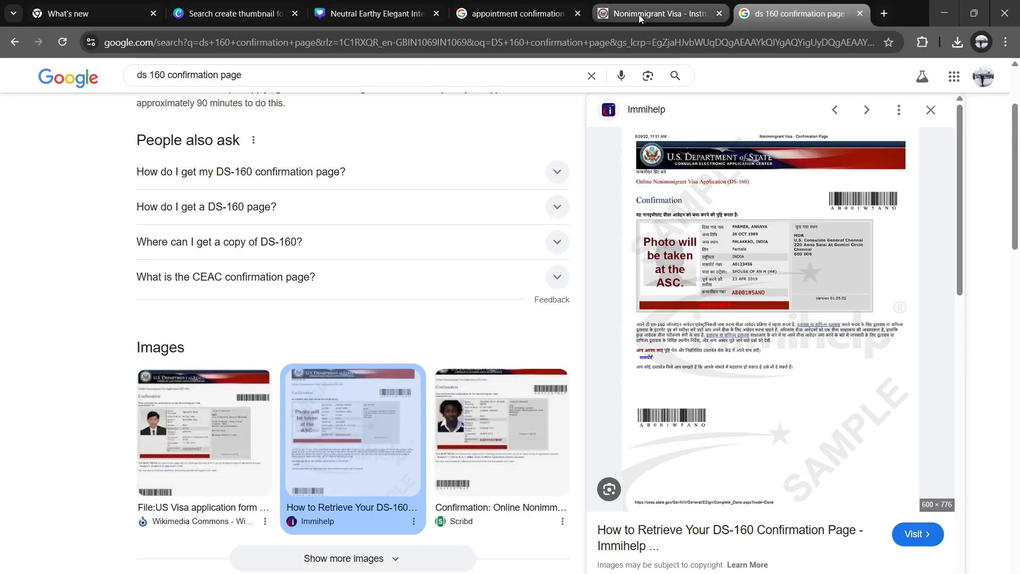
click(641, 18)
click(489, 20)
click(646, 14)
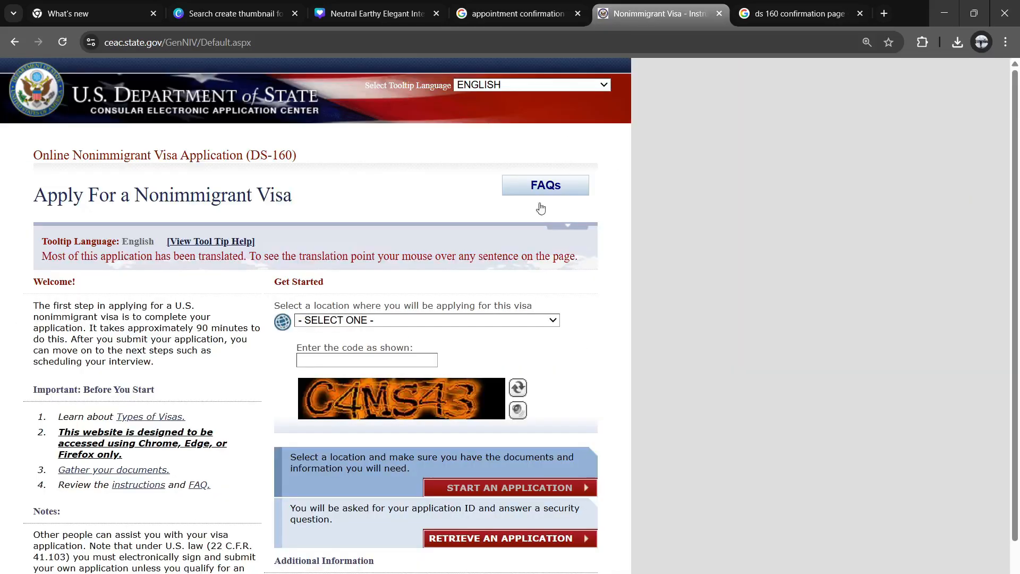
scroll(486, 344, down, 2)
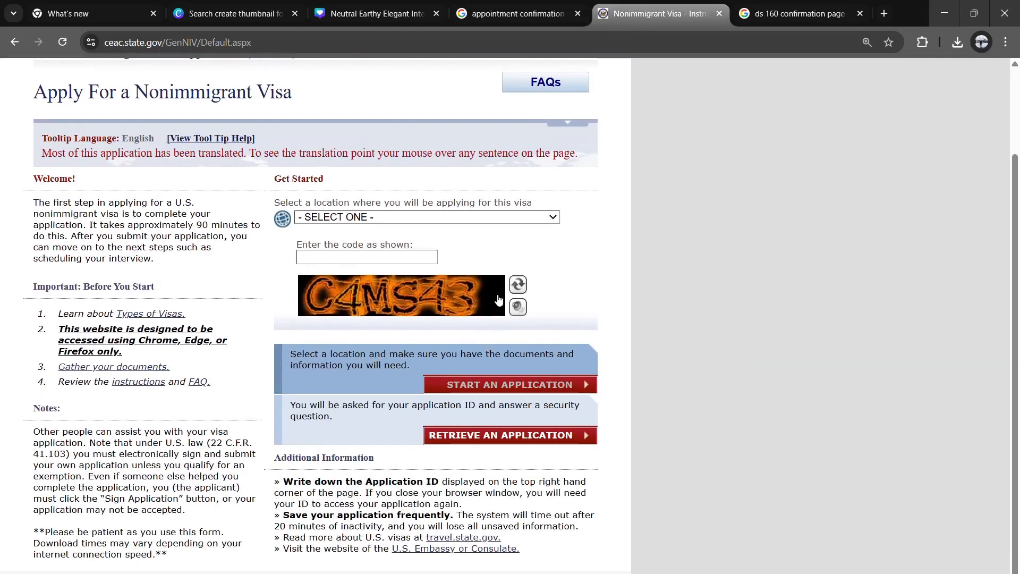
Step: Select the saved Application ID in Notepad, then minimize Notepad
key(alt+Tab)
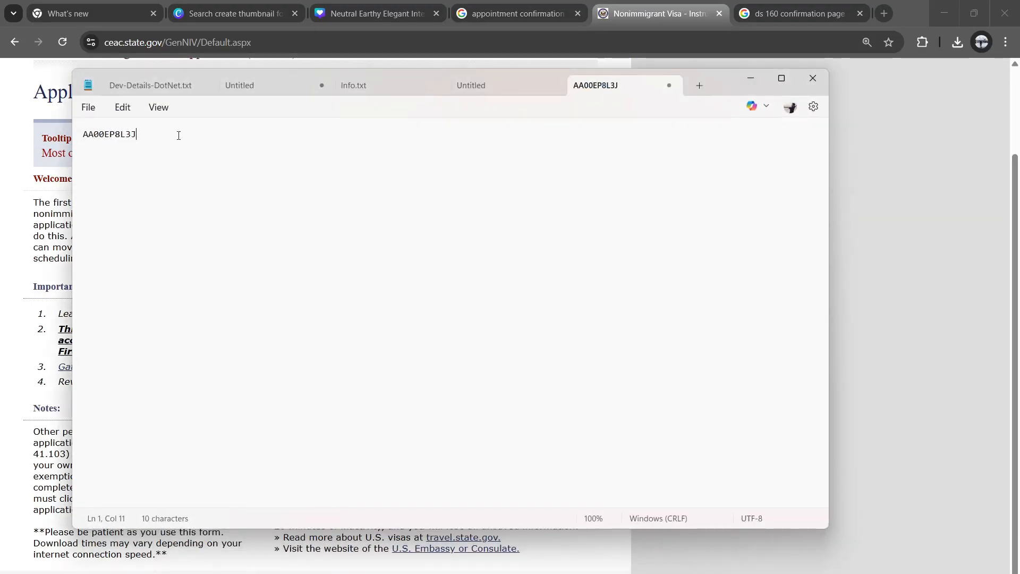
key(ctrl+a)
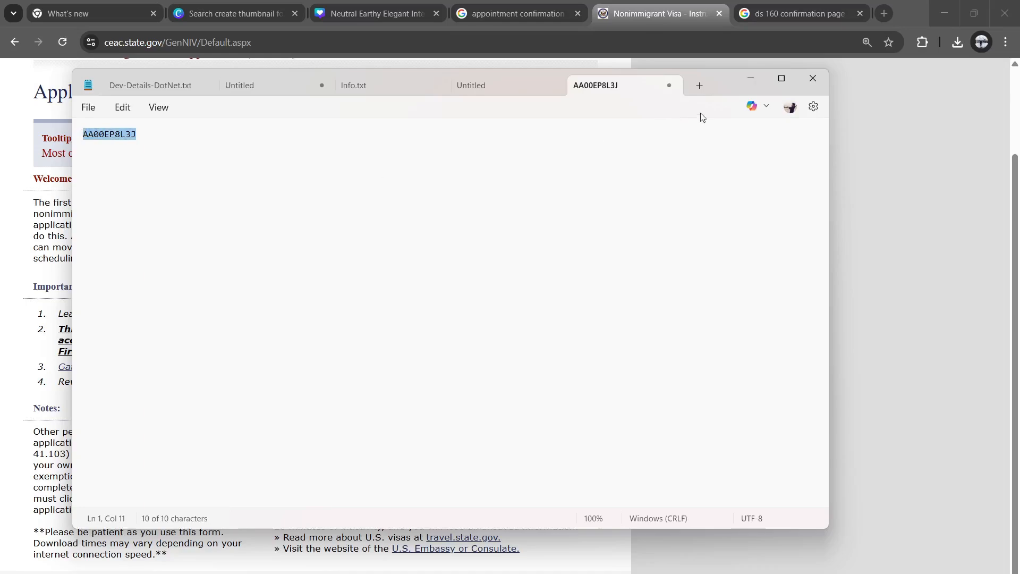
click(760, 78)
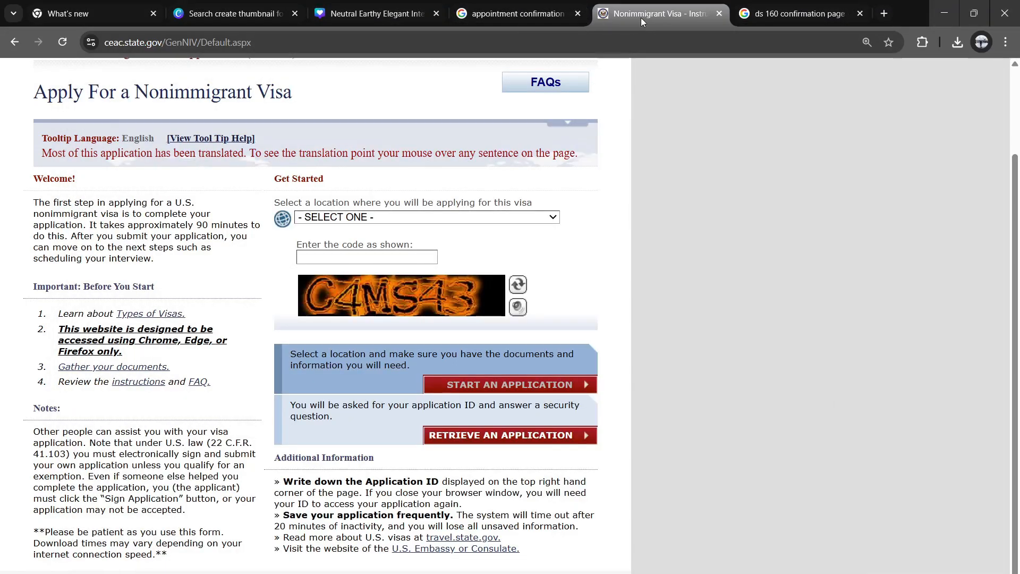
Step: Choose INDIA, CHENNAI as the location and enter the verification code from the image
click(344, 218)
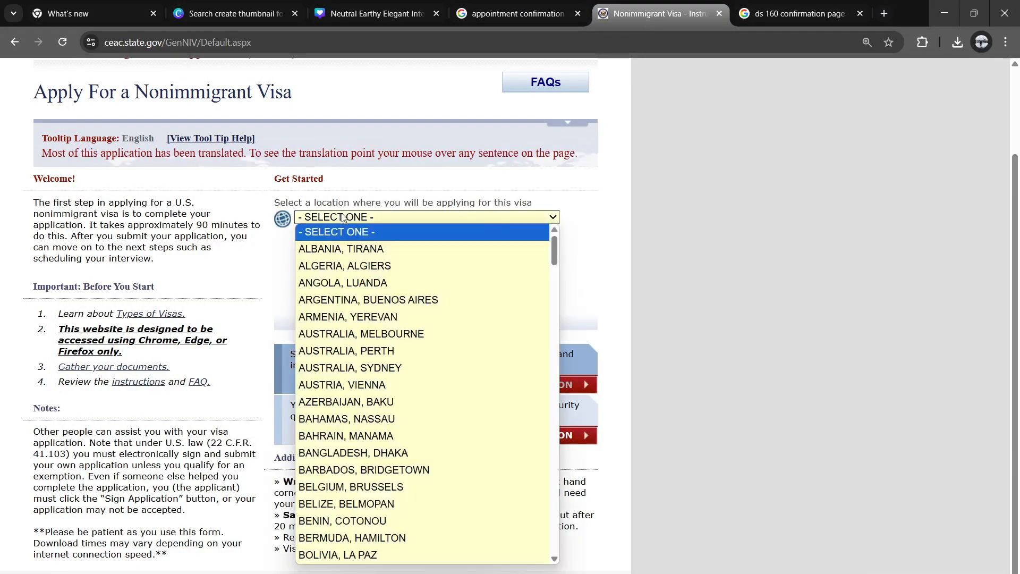
scroll(394, 541, down, 3)
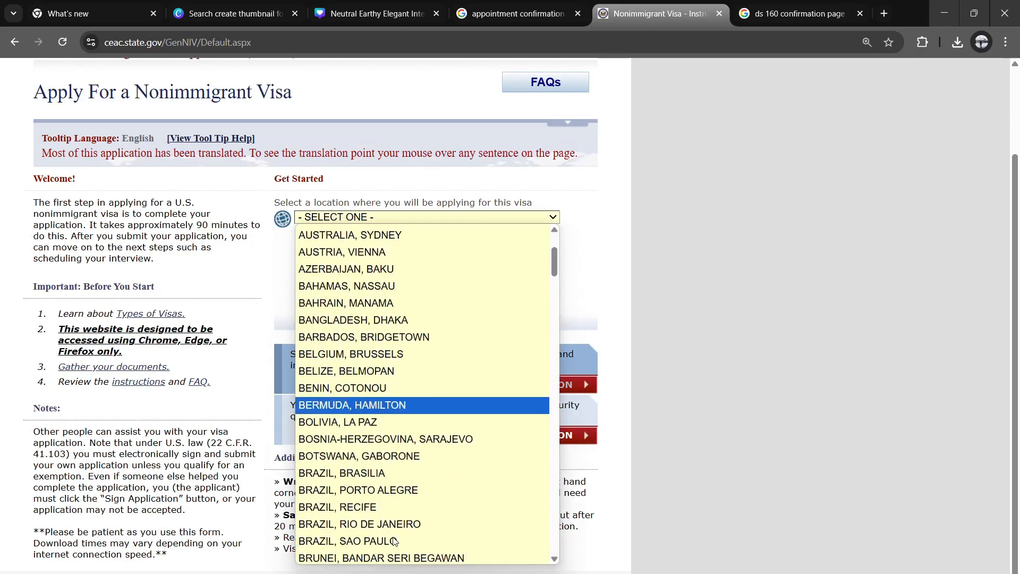
text(in)
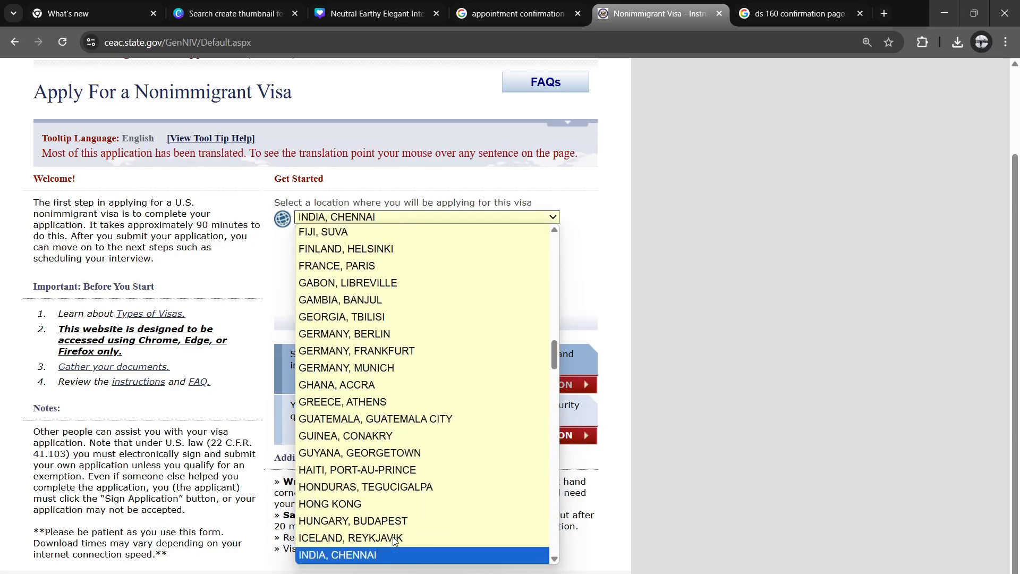
key(Return)
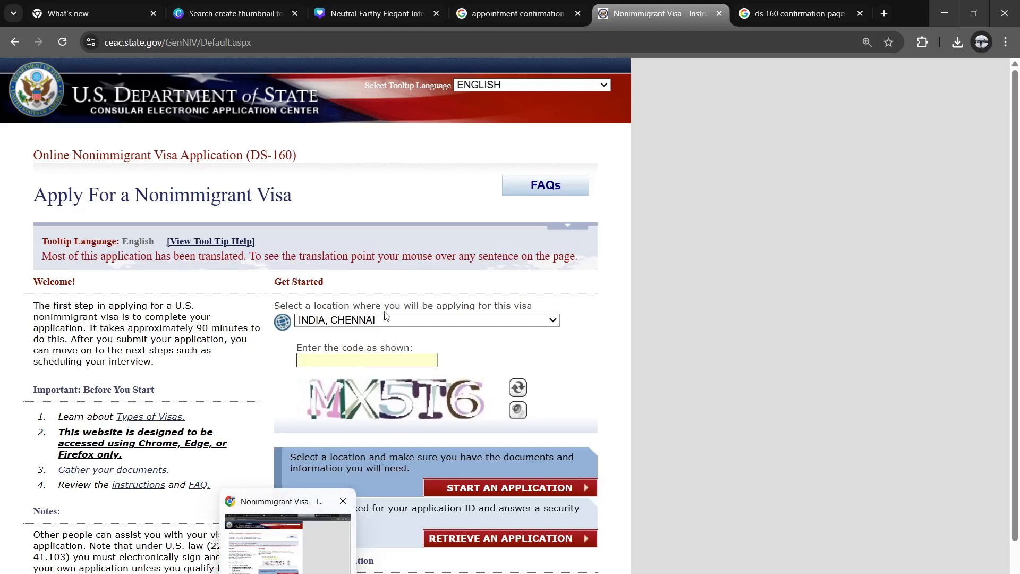
text(MX)
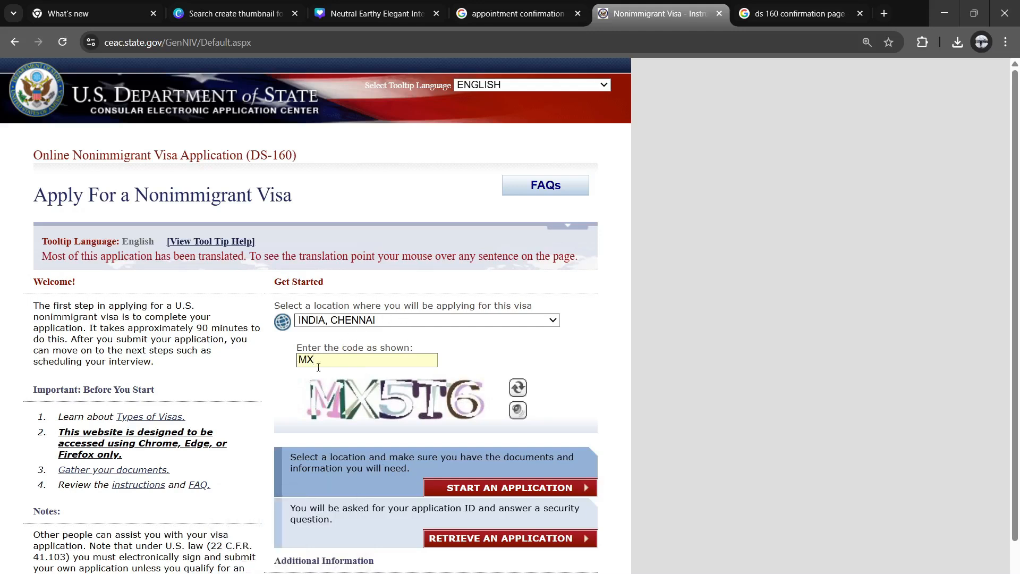
text(5T6)
Step: Retrieve the application by pasting its ID and entering the surname letters and birth year
click(467, 539)
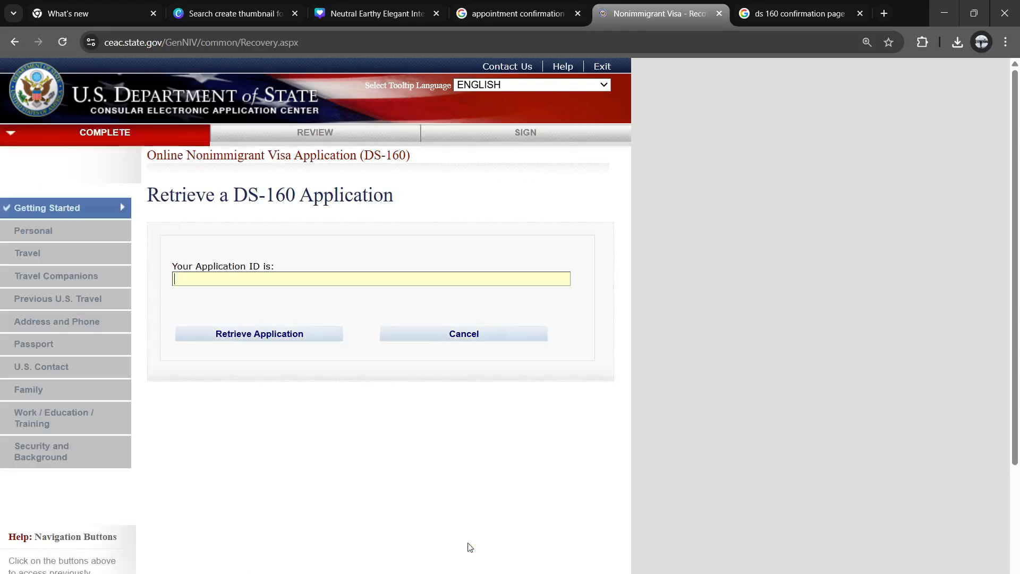
click(261, 278)
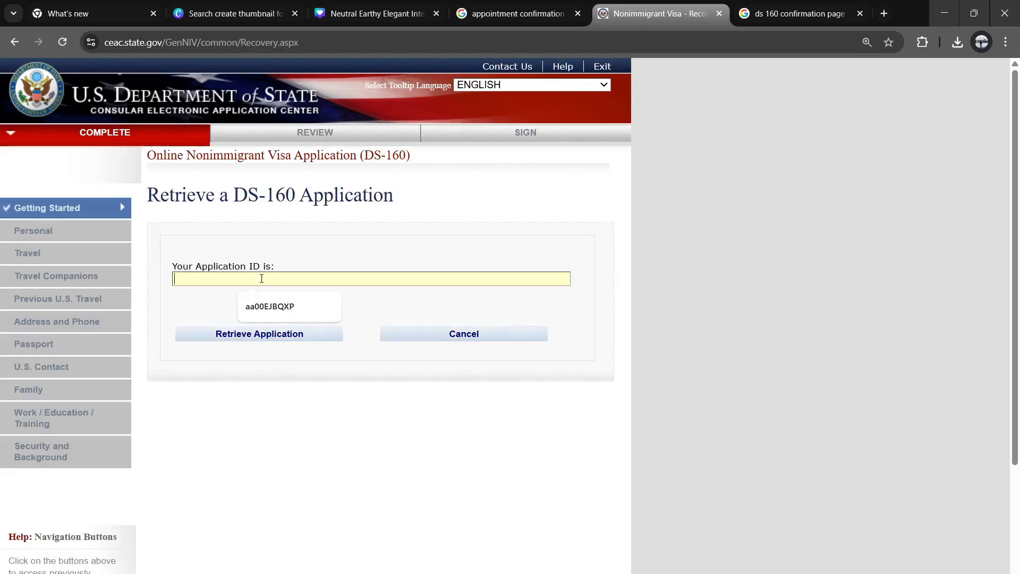
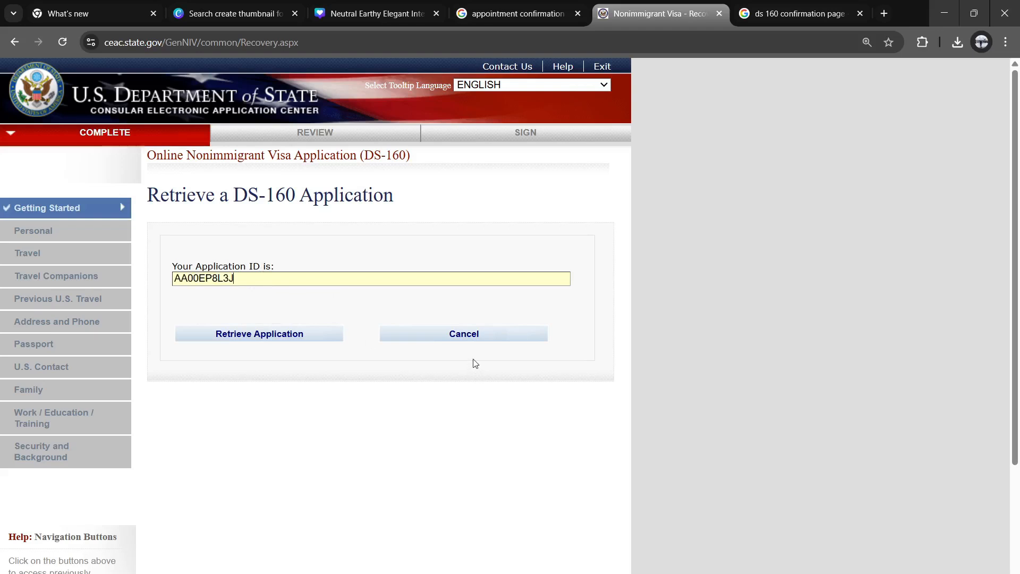
click(299, 333)
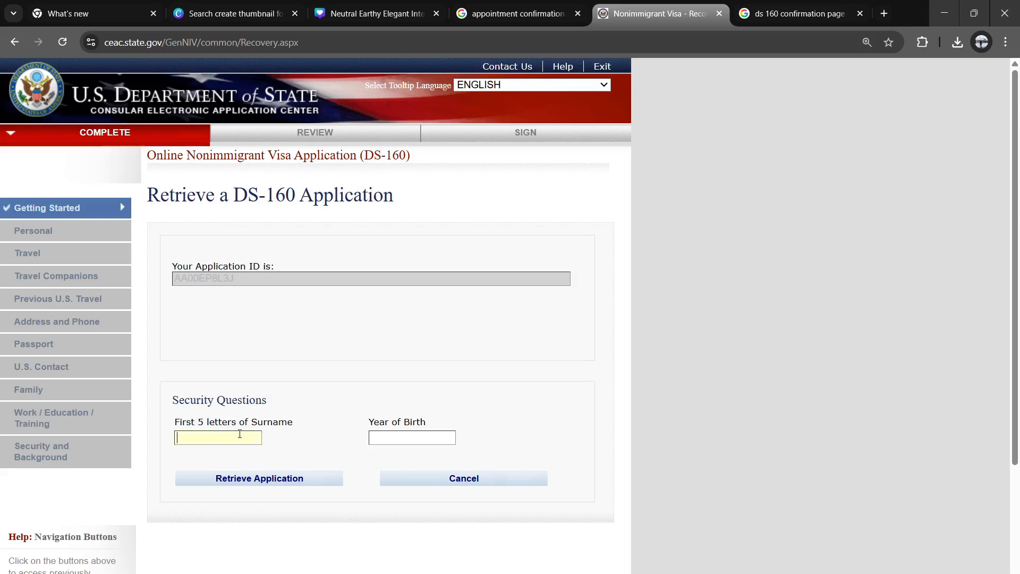
click(253, 481)
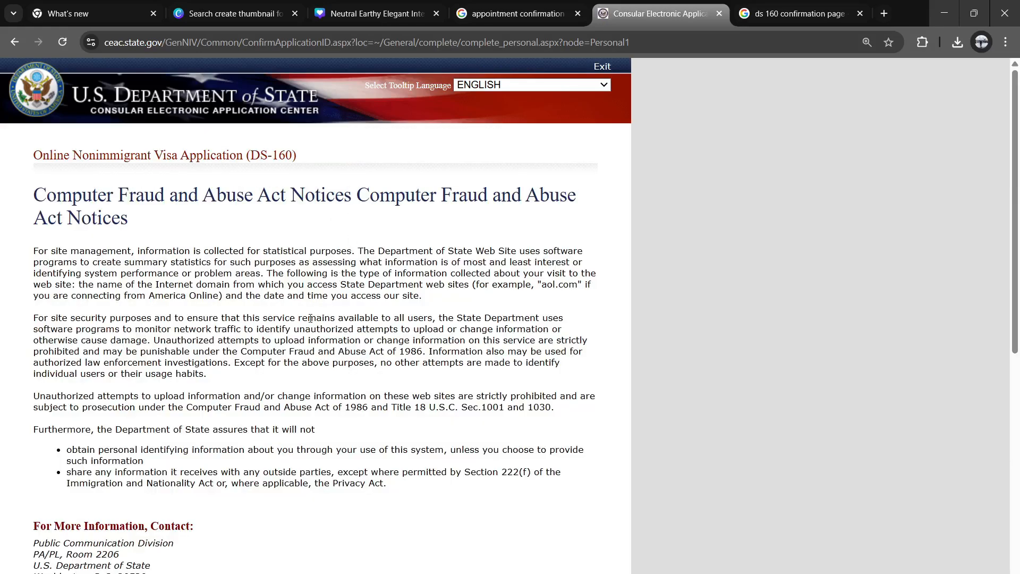
Step: Agree to the notices, answer the mother's mother security question, and continue
scroll(310, 318, down, 6)
click(40, 292)
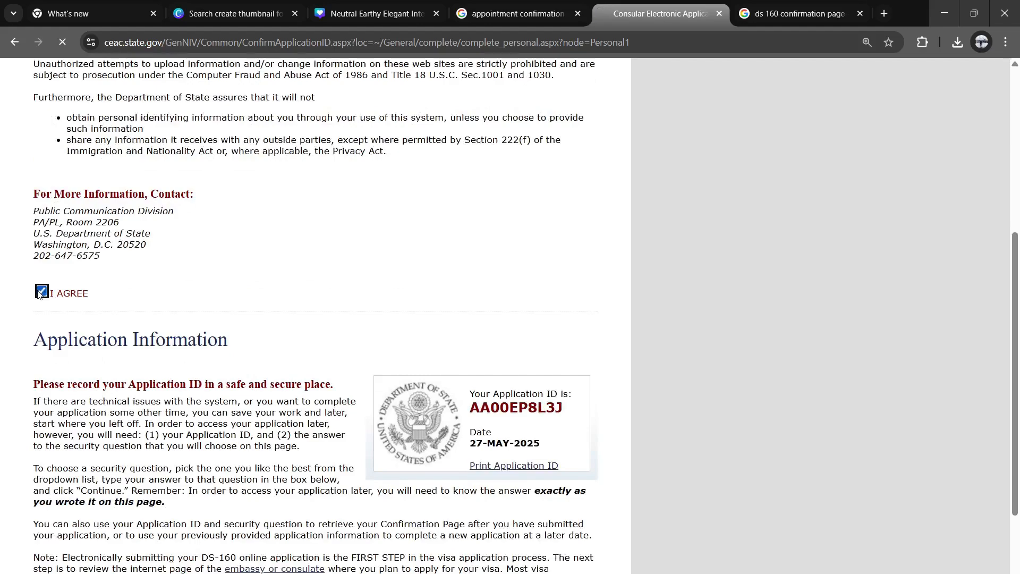
scroll(213, 372, down, 4)
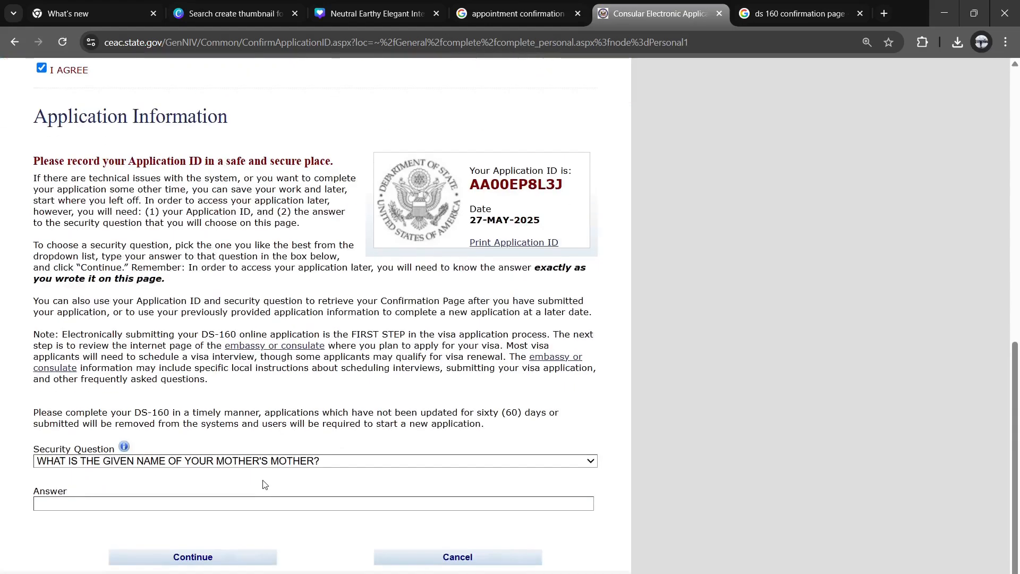
click(182, 500)
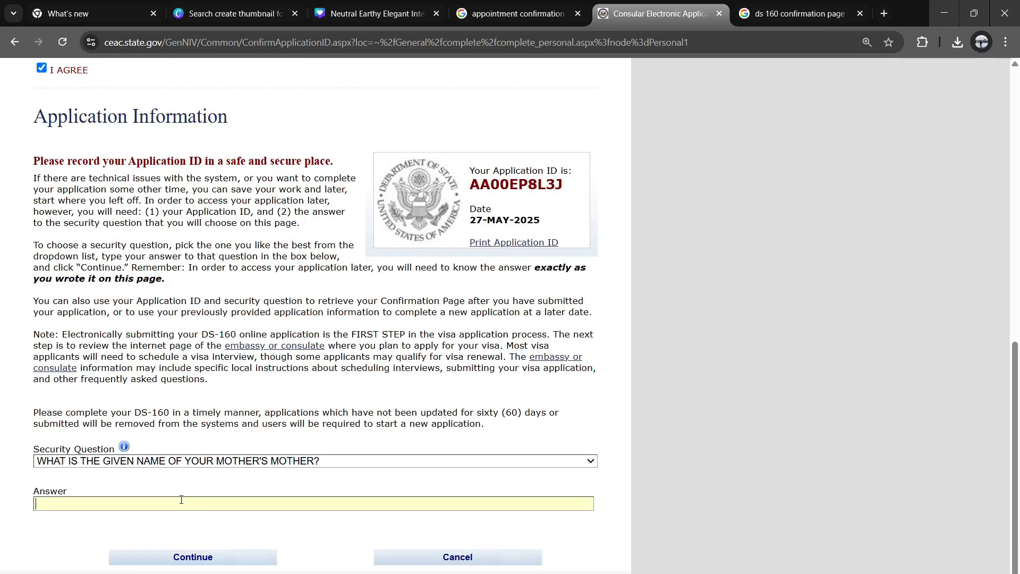
click(343, 460)
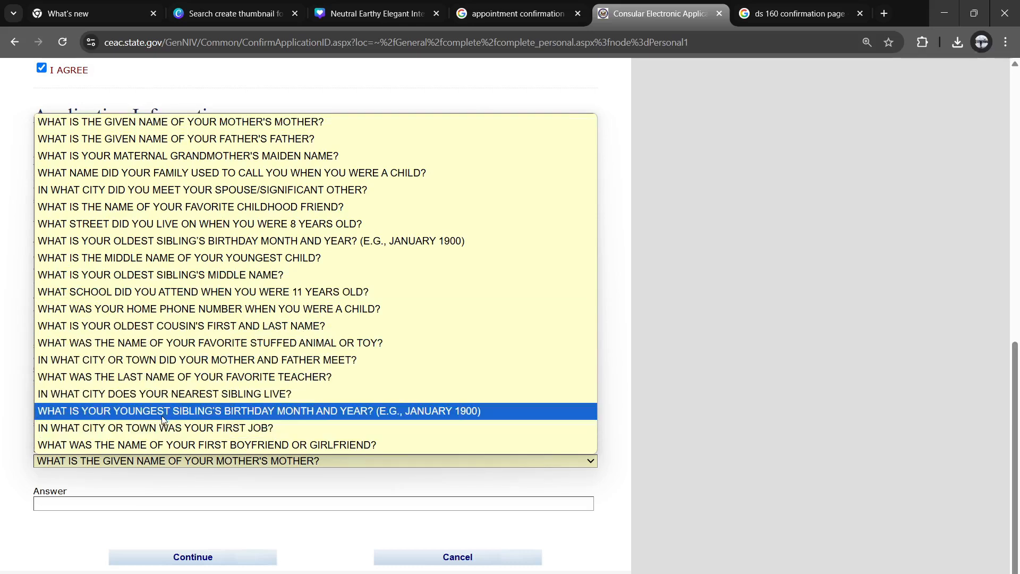
click(126, 123)
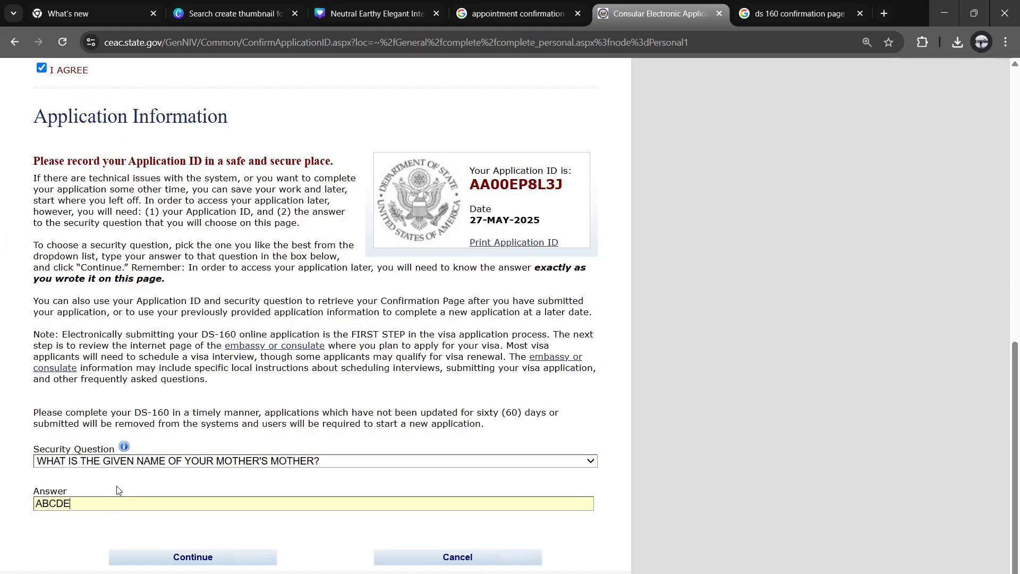
click(207, 562)
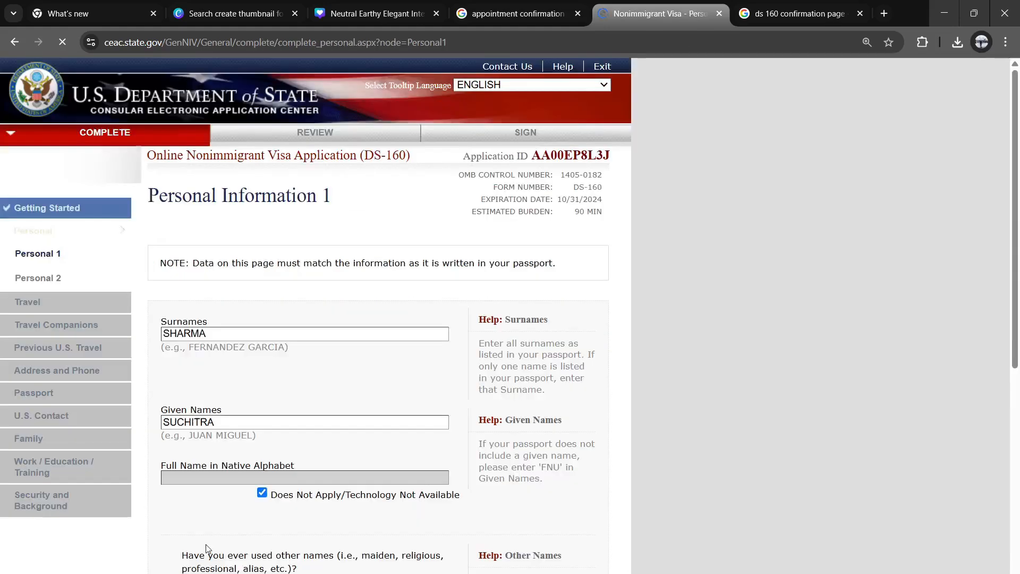
scroll(301, 313, down, 6)
scroll(255, 298, up, 5)
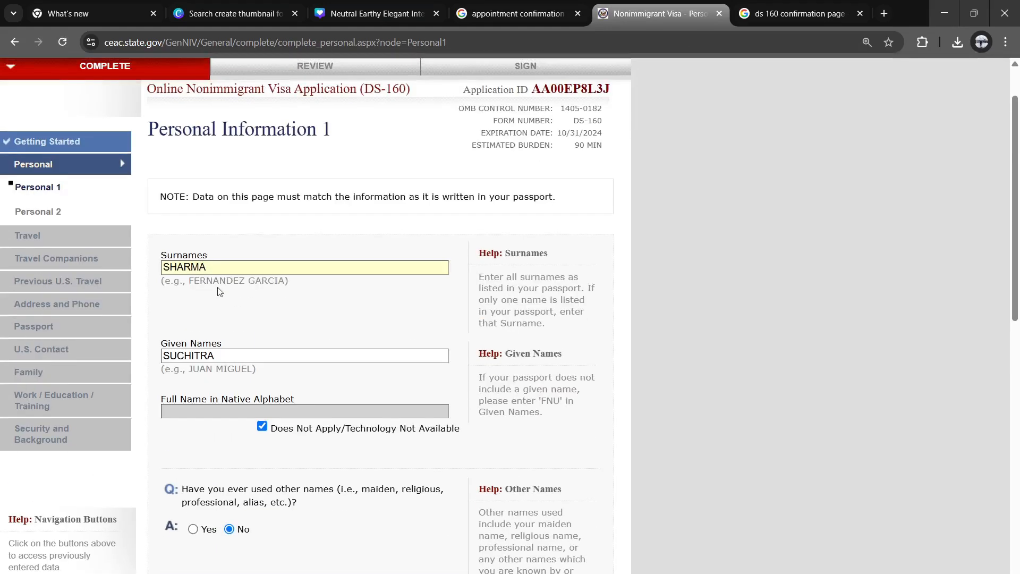
scroll(168, 212, down, 5)
scroll(410, 243, up, 6)
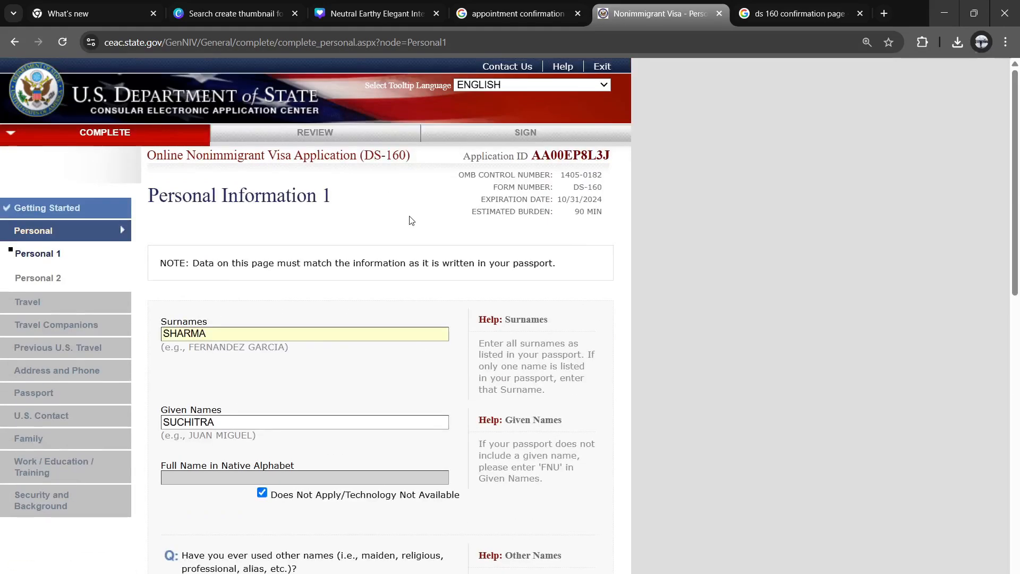
scroll(410, 221, down, 15)
scroll(415, 242, up, 15)
scroll(434, 195, down, 15)
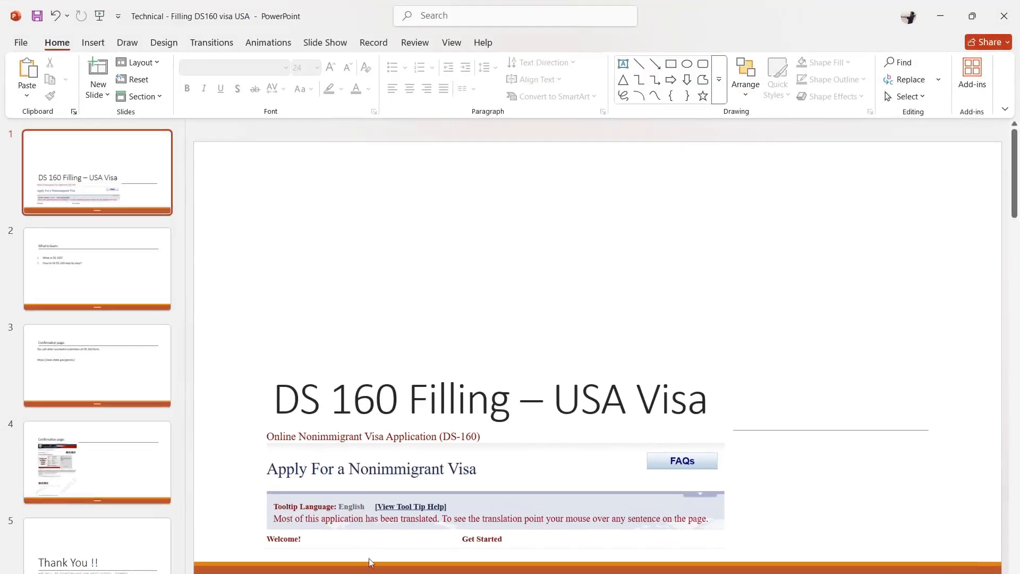
Step: In PowerPoint, view slide 4, then slide 3 'Confirmation page:' with the ceac.state.gov/genniv/ link
mouse_move(375, 573)
click(79, 436)
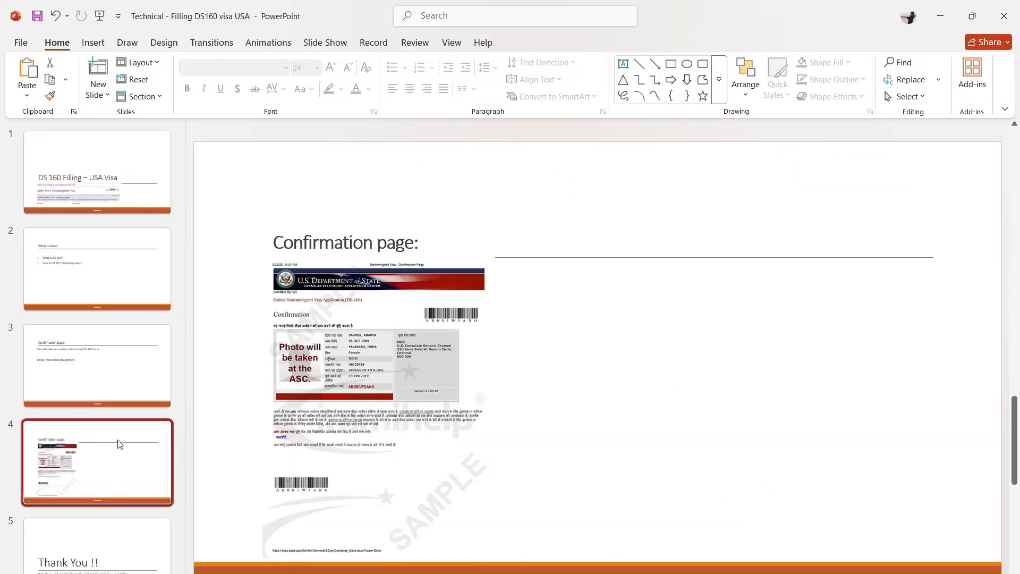
click(103, 364)
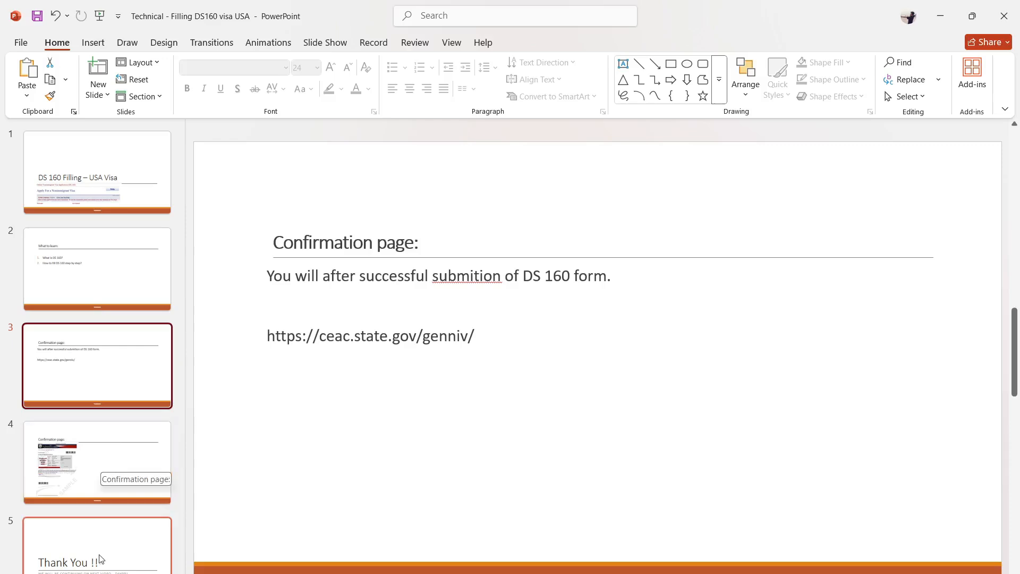